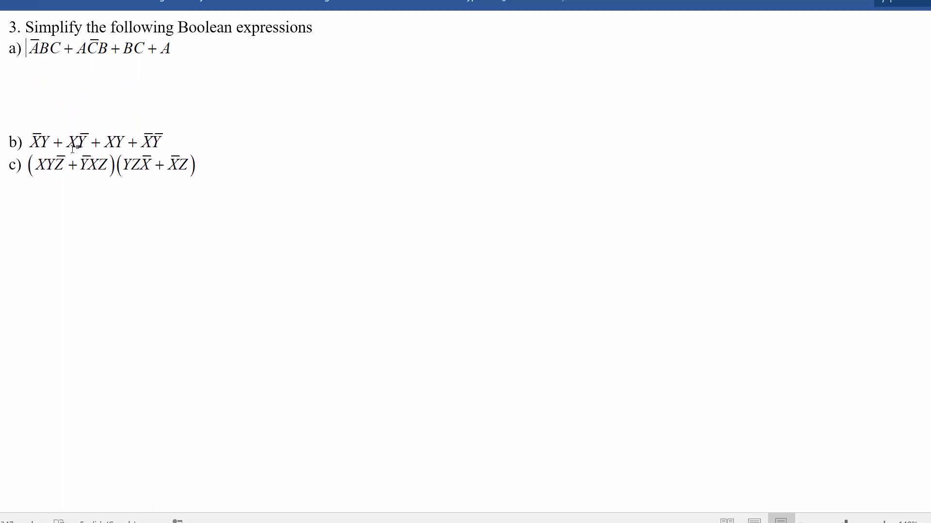
- Open a new MathType equation in the blank space below expression a), dismissing the update notice and moving the editor beside the expressions
{"action": "key", "text": "shift+Right"}
{"action": "key", "text": "Left"}
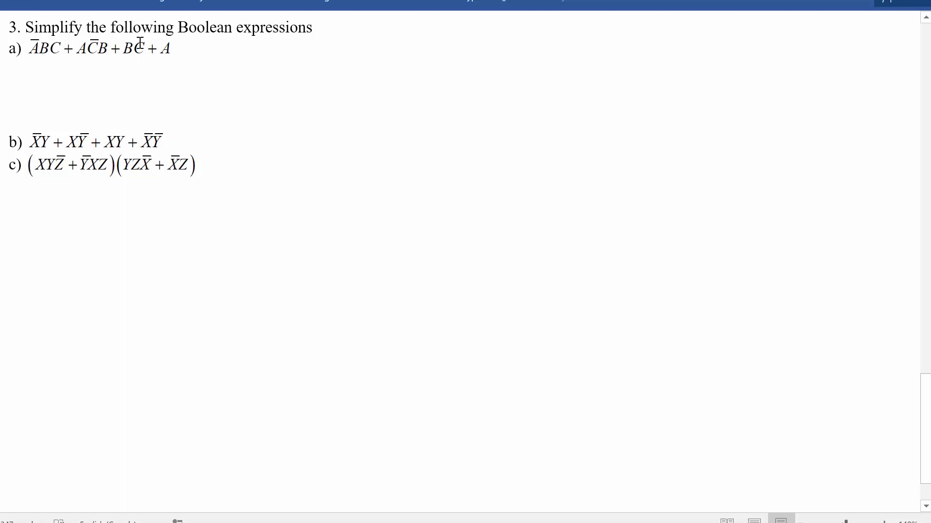
{"action": "left_click", "coordinate": [166, 87]}
{"action": "key", "text": "ctrl+alt+q"}
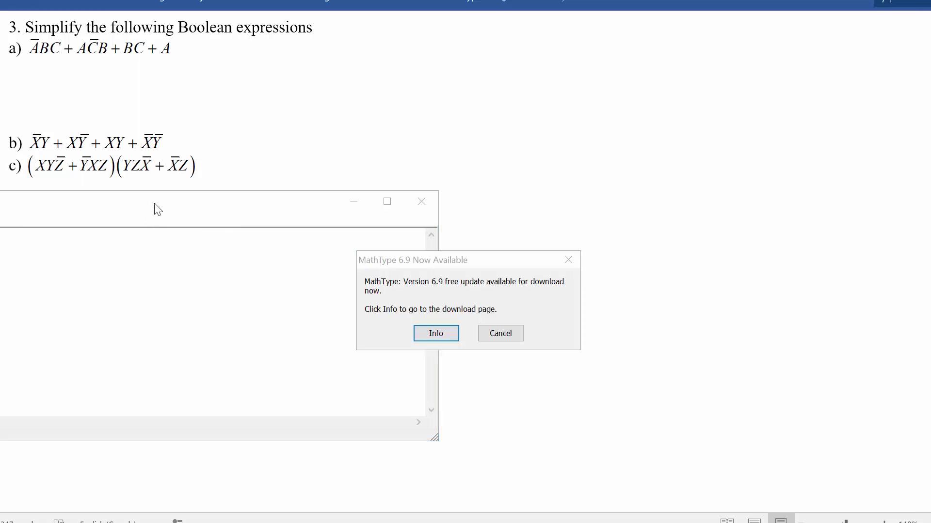
{"action": "left_click", "coordinate": [501, 336]}
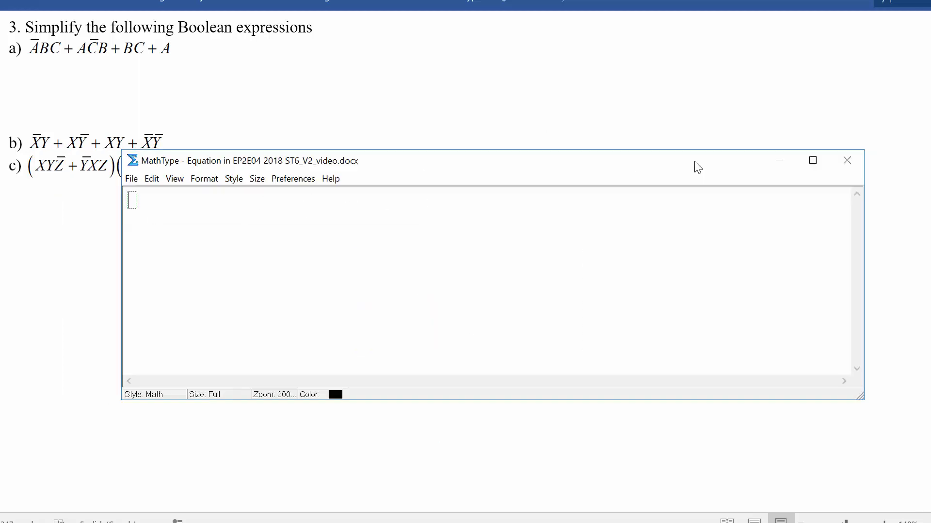
{"action": "left_click_drag", "start_coordinate": [366, 132], "coordinate": [438, 96]}
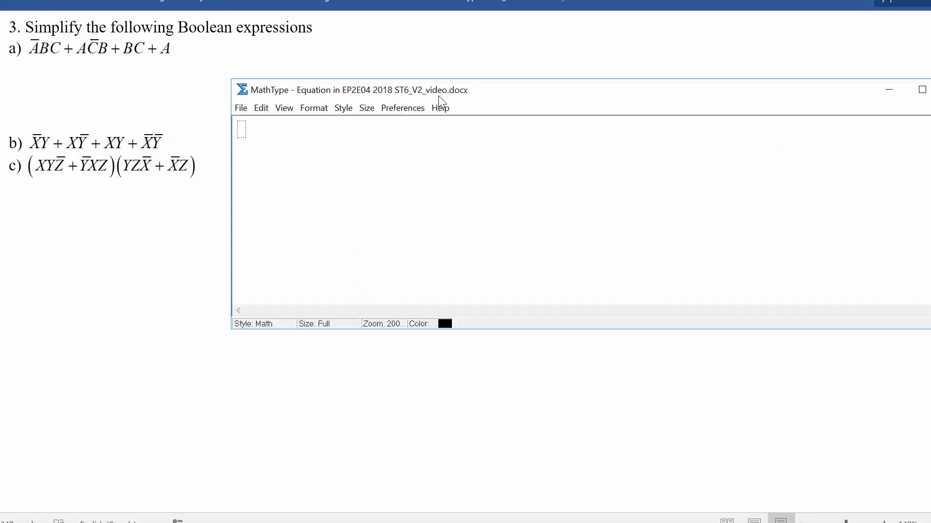
- Enter the expression ĀBC + AC̄B + BC + A on the equation's first line
{"action": "type", "text": "A"}
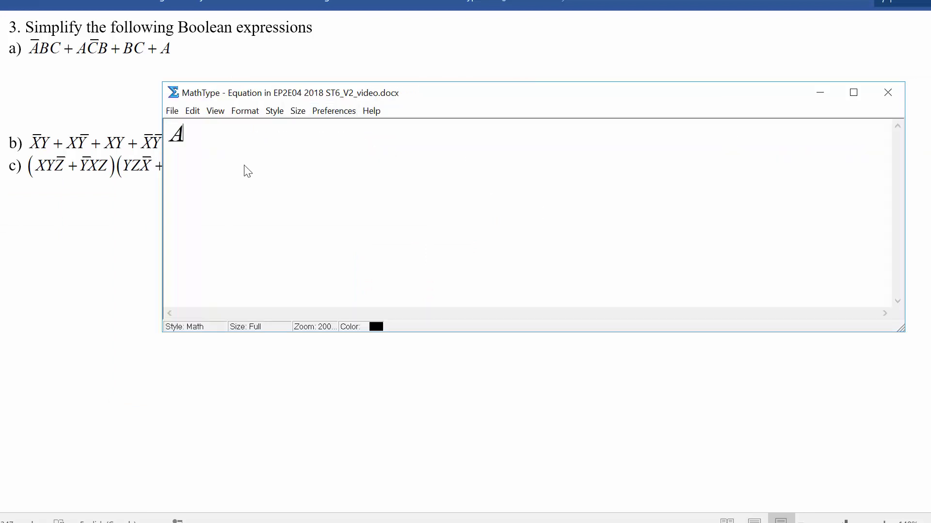
{"action": "key", "text": "ctrl+shift+minus"}
{"action": "type", "text": "BC "}
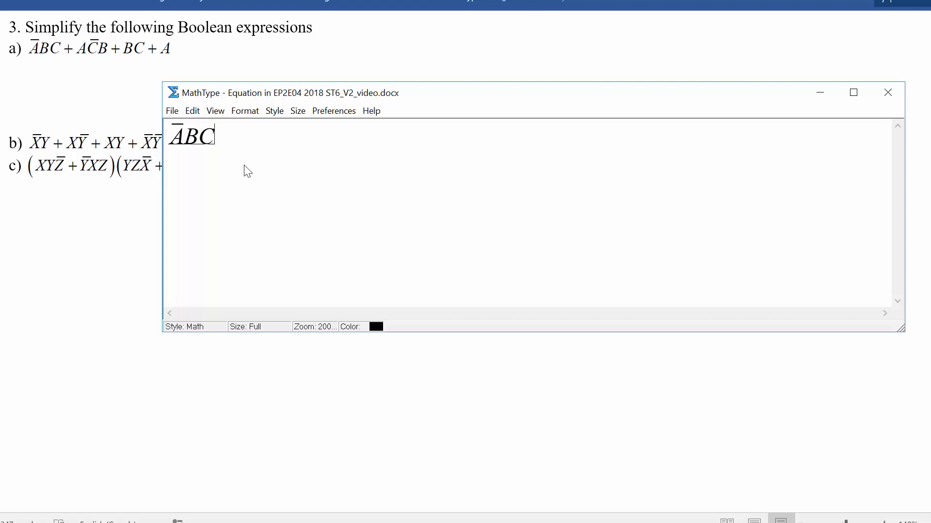
{"action": "type", "text": "+ ACB + BC + A"}
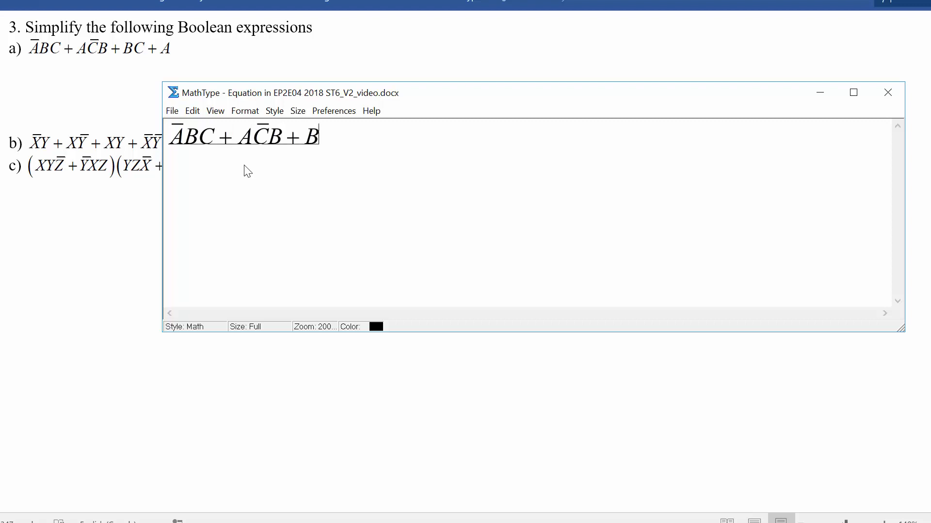
- Copy the term + BC from the first line onto a new second line
{"action": "key", "text": "Left"}
{"action": "key", "text": "Left"}
{"action": "key", "text": "Left"}
{"action": "key", "text": "shift+Left"}
{"action": "key", "text": "shift+Left"}
{"action": "key", "text": "shift+Left"}
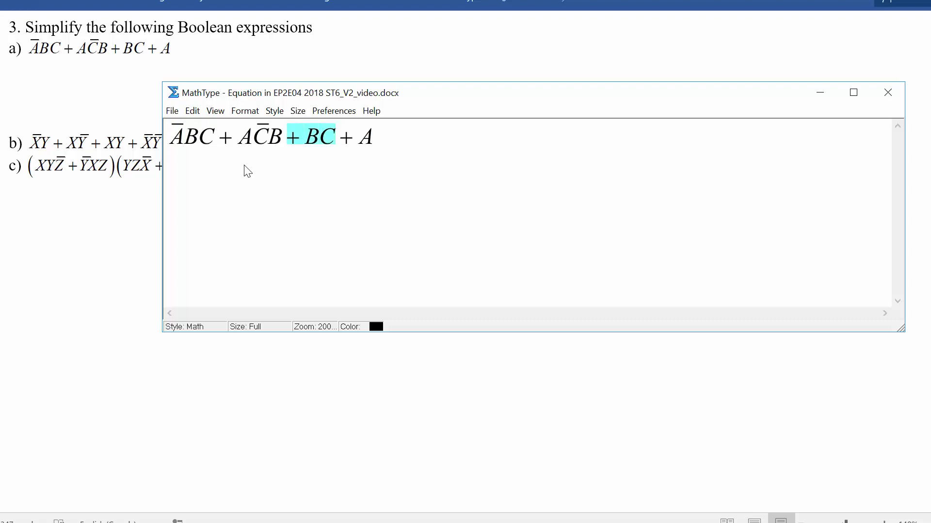
{"action": "key", "text": "Delete"}
{"action": "key", "text": "ctrl+z"}
{"action": "key", "text": "End"}
{"action": "key", "text": "Return"}
{"action": "type", "text": "+BC"}
- Copy the term ĀBC from the first line to the start of the second line, making ĀBC + BC
{"action": "key", "text": "Up"}
{"action": "key", "text": "shift+Right"}
{"action": "key", "text": "shift+Right"}
{"action": "key", "text": "shift+Right"}
{"action": "key", "text": "ctrl+c"}
{"action": "key", "text": "Right"}
{"action": "key", "text": "Down"}
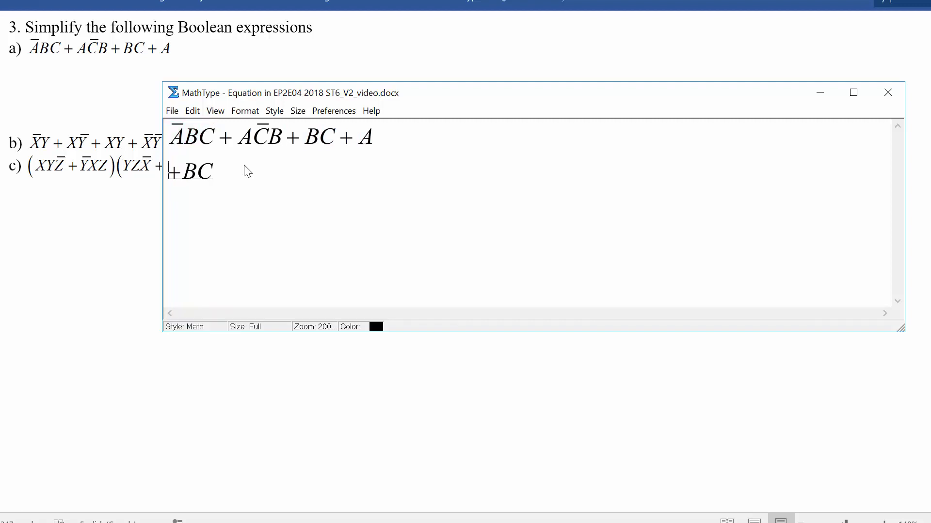
{"action": "key", "text": "ctrl+v"}
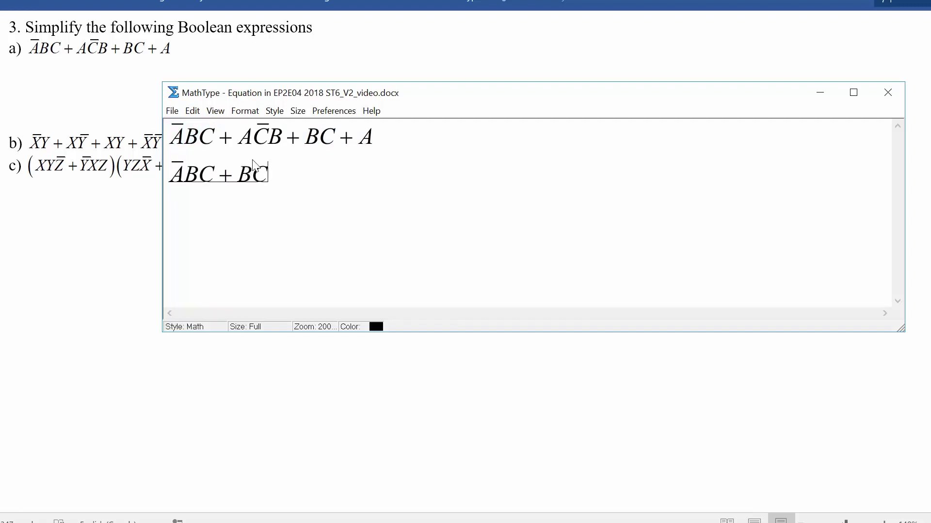
- Examine the terms ĀBC and BC on the second line for a common factor
{"action": "left_click", "coordinate": [187, 183]}
{"action": "key", "text": "shift+Right"}
{"action": "key", "text": "shift+Right"}
{"action": "left_click", "coordinate": [167, 186], "text": "shift"}
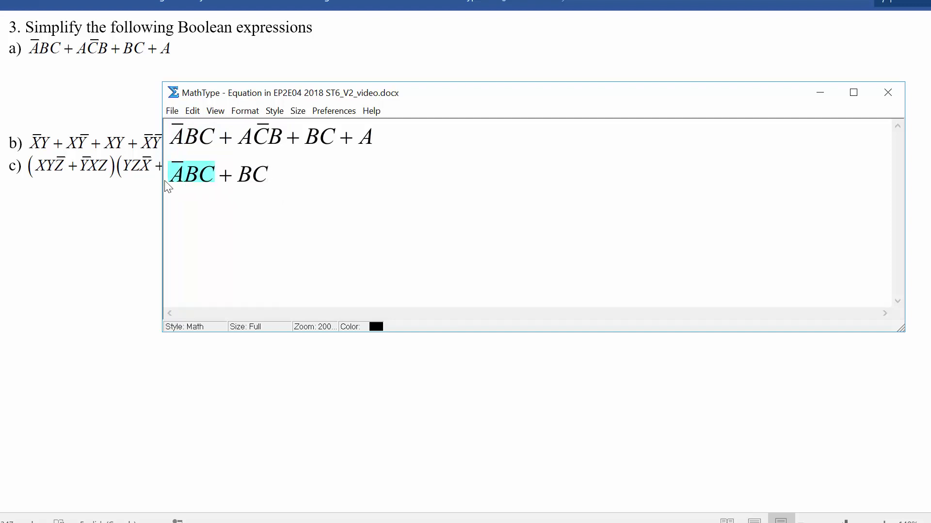
{"action": "left_click", "coordinate": [228, 190]}
{"action": "left_click_drag", "start_coordinate": [241, 174], "coordinate": [275, 174]}
{"action": "left_click", "coordinate": [281, 180]}
{"action": "key", "text": "shift+Home"}
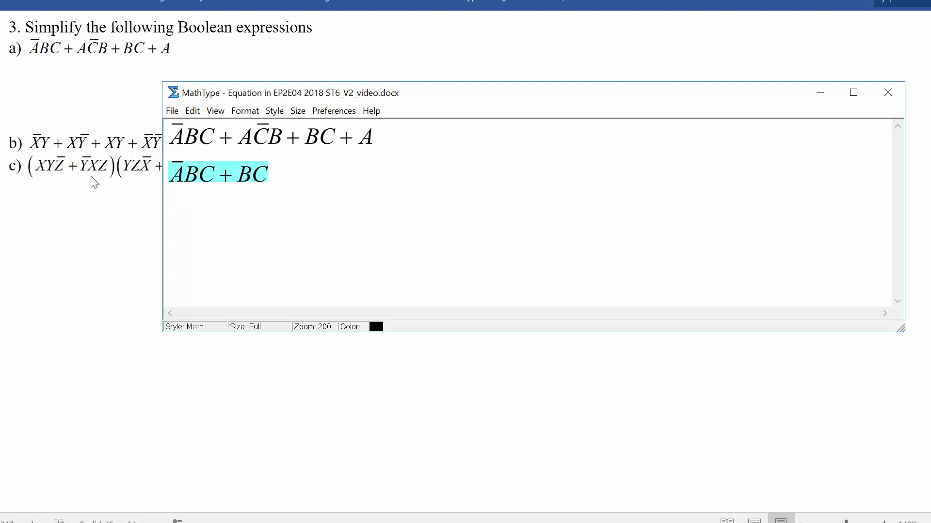
{"action": "left_click", "coordinate": [215, 188]}
{"action": "key", "text": "shift+Home"}
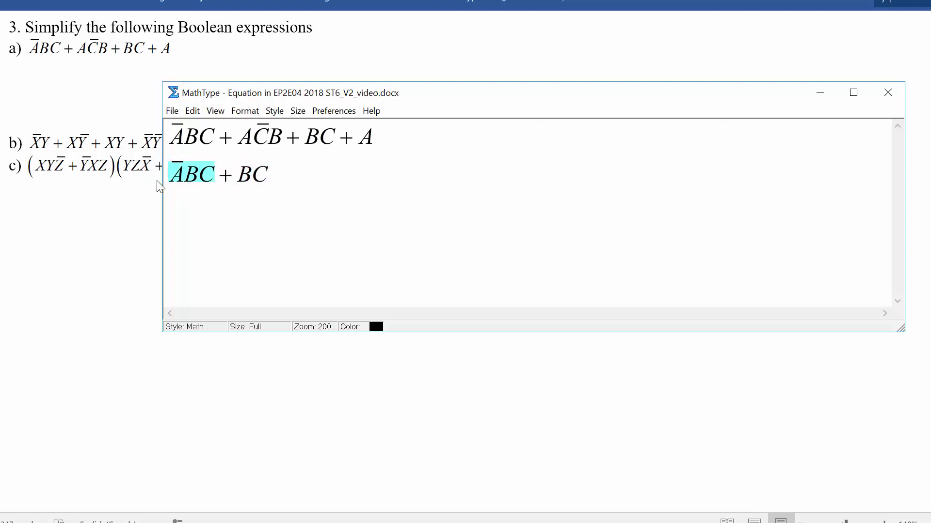
- Complete the second line with the simplification = BC
{"action": "left_click", "coordinate": [381, 165]}
{"action": "type", "text": "= BC"}
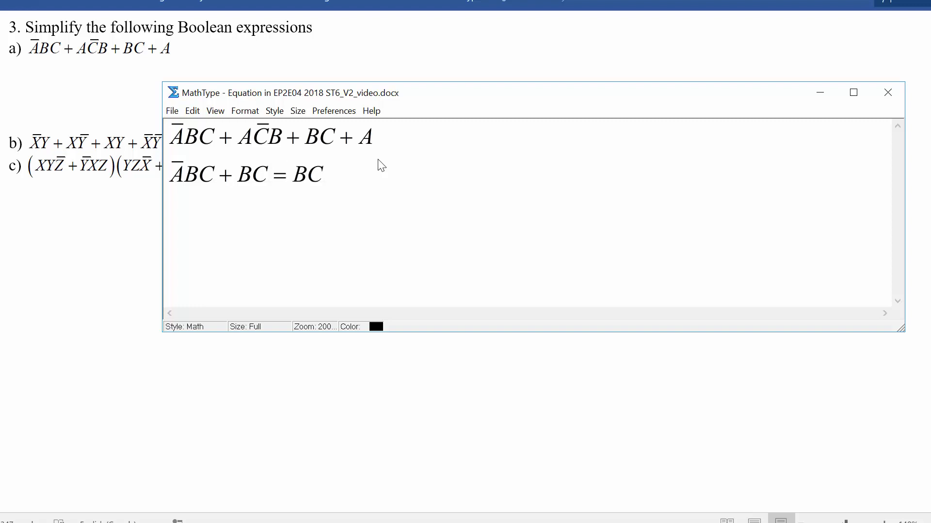
- Add a third line reading AC̄B + A = A, followed by an empty fourth line
{"action": "key", "text": "Home"}
{"action": "key", "text": "Right"}
{"action": "key", "text": "Return"}
{"action": "type", "text": "AC"}
{"action": "key", "text": "ctrl+shift+minus"}
{"action": "type", "text": "GB"}
{"action": "key", "text": "BackSpace"}
{"action": "key", "text": "BackSpace"}
{"action": "type", "text": "B+A"}
{"action": "key", "text": "Home"}
{"action": "type", "text": "= "}
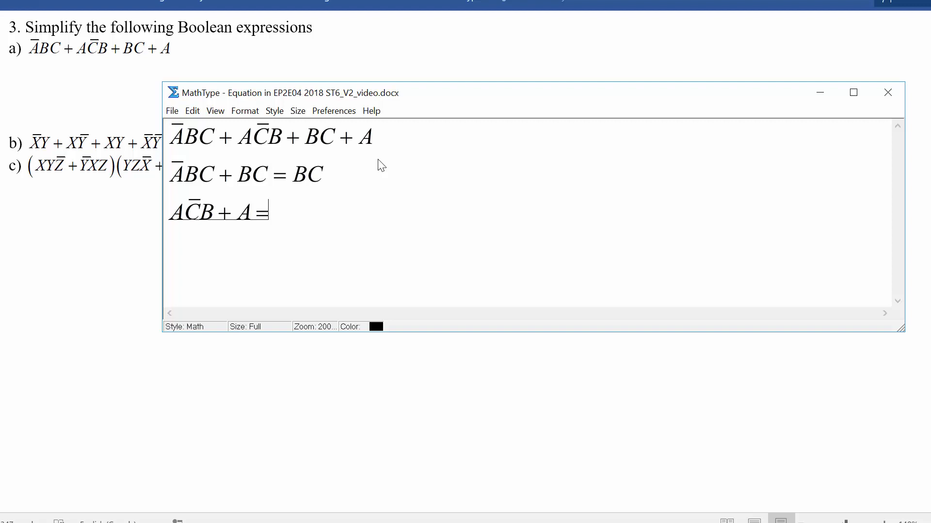
{"action": "type", "text": "A"}
{"action": "key", "text": "Return"}
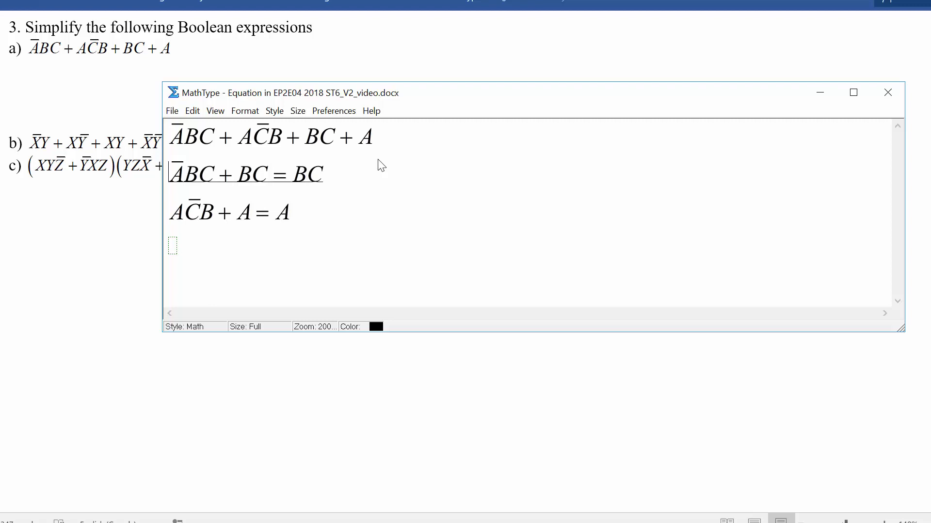
- Write the conclusion ∴ ĀBC + AC̄B + BC + A = BC + A on the fourth line and place the equation in the document
{"action": "key", "text": "ctrl+k"}
{"action": "key", "text": "."}
{"action": "triple_click", "coordinate": [370, 136]}
{"action": "key", "text": "ctrl+c"}
{"action": "left_click", "coordinate": [193, 264]}
{"action": "key", "text": "ctrl+v"}
{"action": "type", "text": "= "}
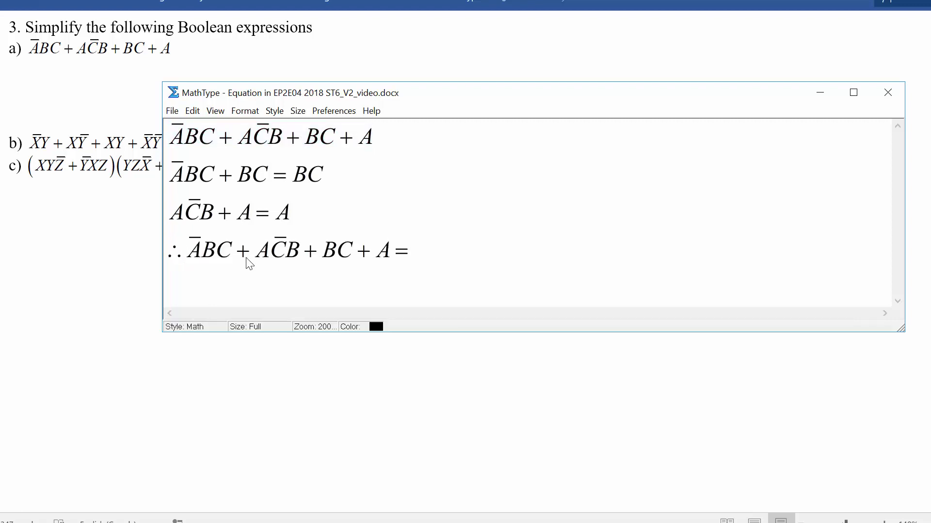
{"action": "type", "text": "BC + A"}
{"action": "key", "text": "ctrl+F4"}
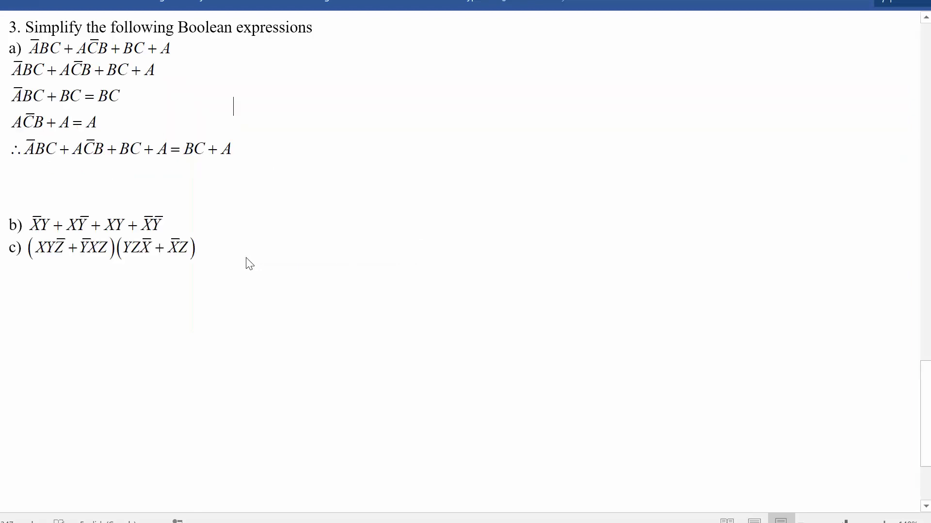
- Remove an empty line above expression b) and add two empty lines below it
{"action": "key", "text": "Delete"}
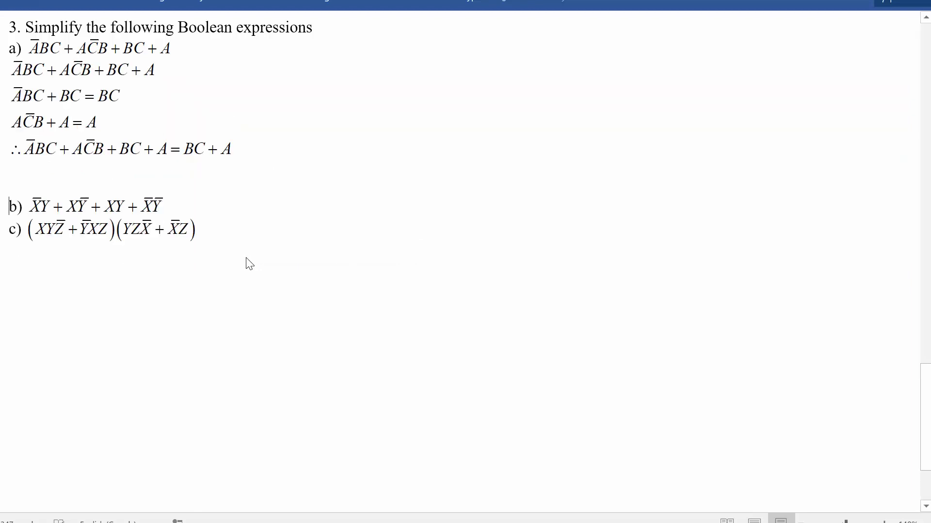
{"action": "left_click", "coordinate": [192, 213]}
{"action": "key", "text": "Return"}
{"action": "key", "text": "Return"}
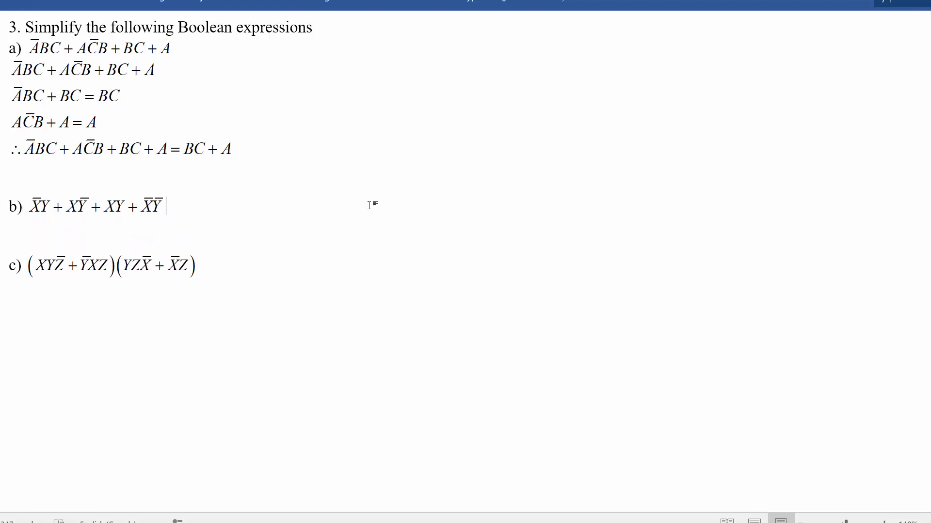
{"action": "key", "text": "shift+Right"}
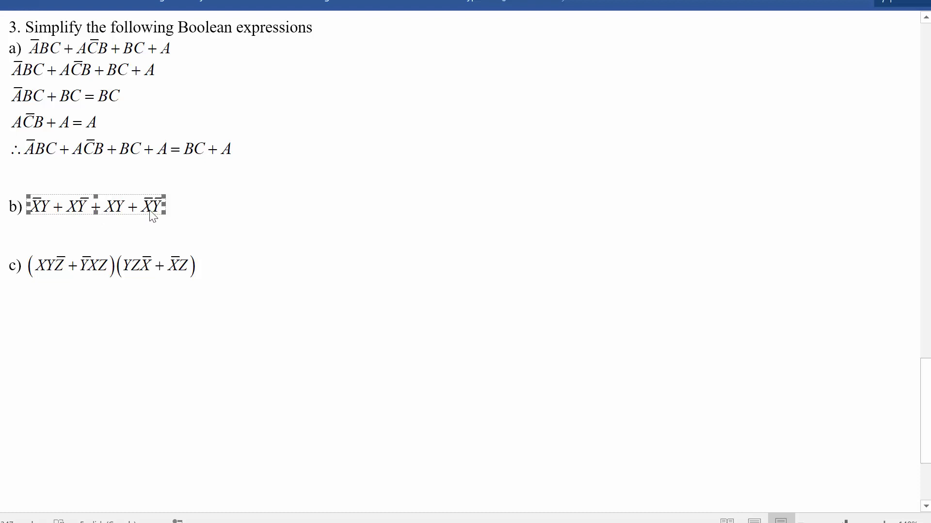
{"action": "left_click", "coordinate": [182, 209]}
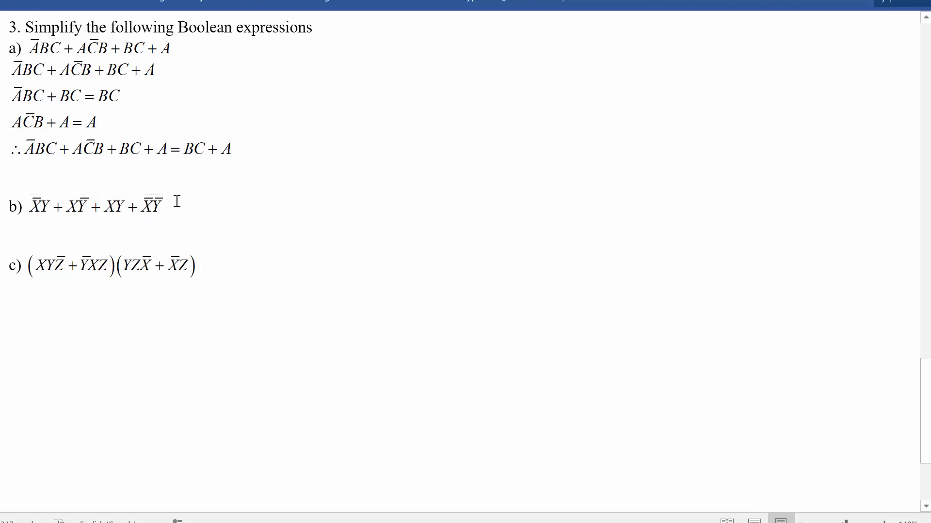
{"action": "left_click", "coordinate": [118, 208]}
{"action": "left_click", "coordinate": [153, 231]}
{"action": "left_click", "coordinate": [155, 203]}
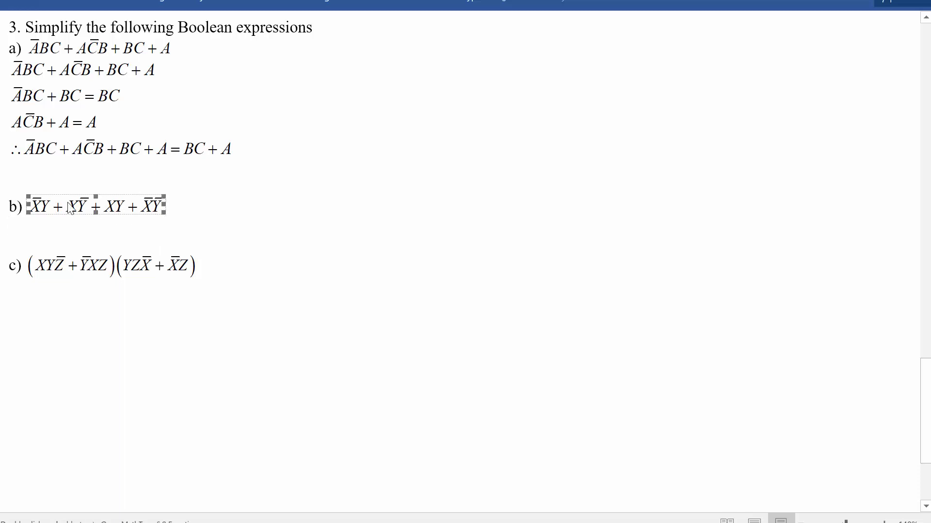
- Enter the answer =1 beneath expression b) and start another line below it
{"action": "left_click", "coordinate": [208, 212]}
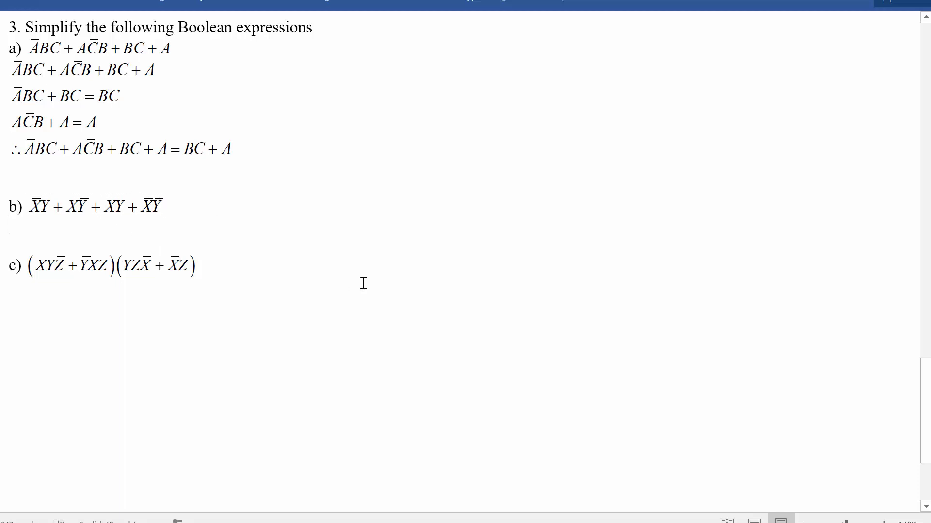
{"action": "key", "text": "Return"}
{"action": "type", "text": "=1"}
{"action": "key", "text": "Return"}
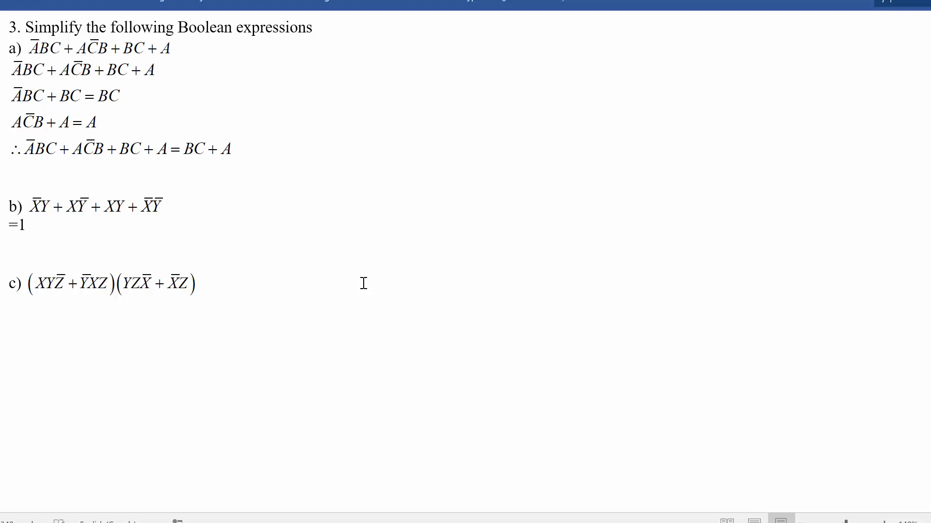
- Open a new MathType equation below =1 and fill it with a copy of expression b)
{"action": "key", "text": "ctrl+alt+q"}
{"action": "type", "text": "X"}
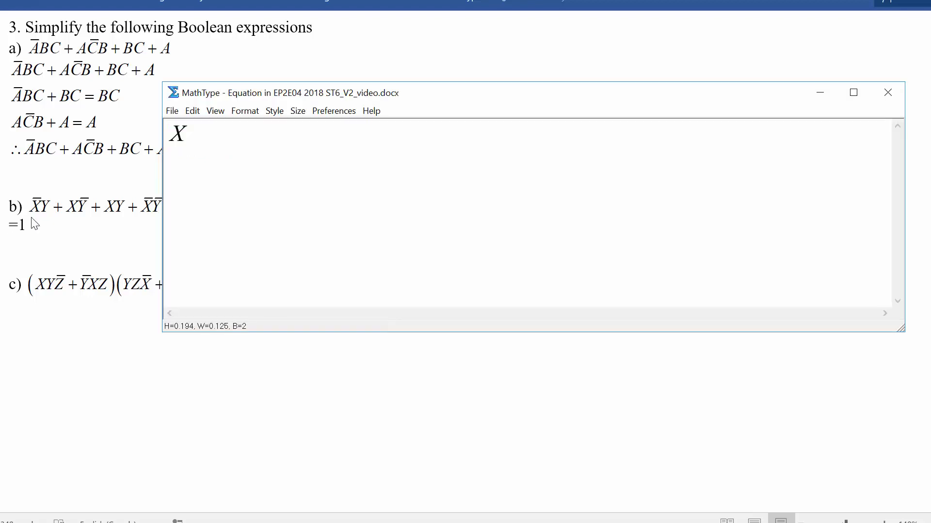
{"action": "left_click", "coordinate": [108, 225]}
{"action": "left_click", "coordinate": [109, 209]}
{"action": "double_click", "coordinate": [119, 222]}
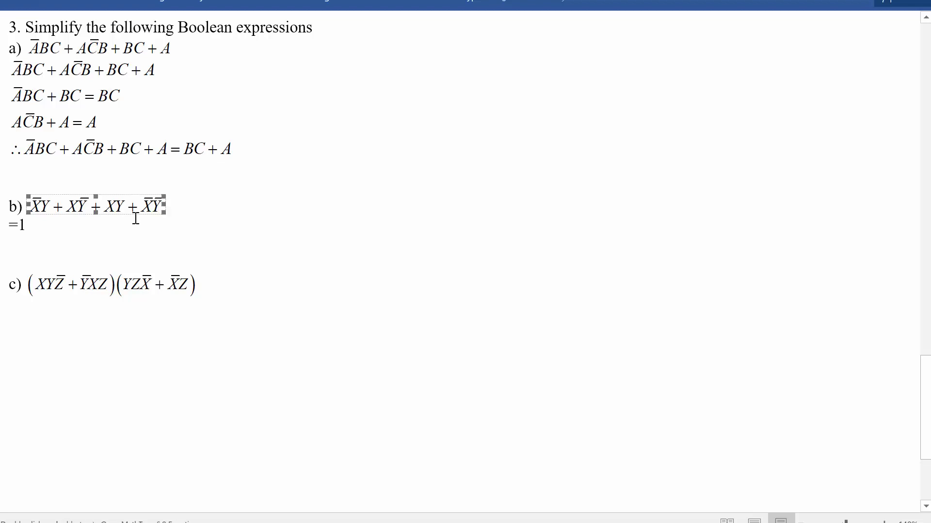
{"action": "double_click", "coordinate": [172, 132]}
{"action": "type", "text": "X̅Y+XY̅+XY+X̅Y̅"}
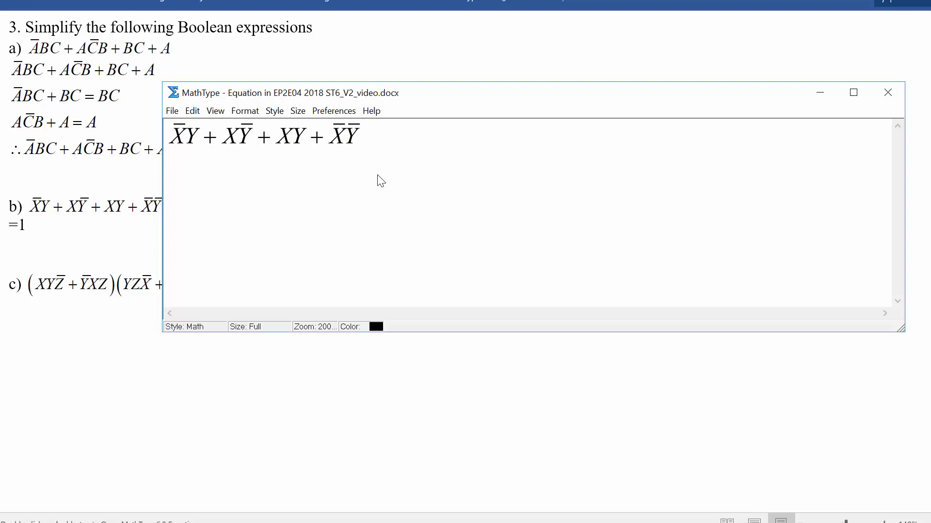
- Continue the first line with the factored term = X̄(Y + Ȳ) and a plus sign
{"action": "type", "text": "= X"}
{"action": "key", "text": "ctrl+9"}
{"action": "key", "text": "Left"}
{"action": "key", "text": "Left"}
{"action": "key", "text": "Left"}
{"action": "key", "text": "Left"}
{"action": "key", "text": "Left"}
{"action": "key", "text": "Left"}
{"action": "key", "text": "Left"}
{"action": "key", "text": "Left"}
{"action": "key", "text": "Left"}
{"action": "key", "text": "Right"}
{"action": "key", "text": "Left"}
{"action": "type", "text": "Y+Y"}
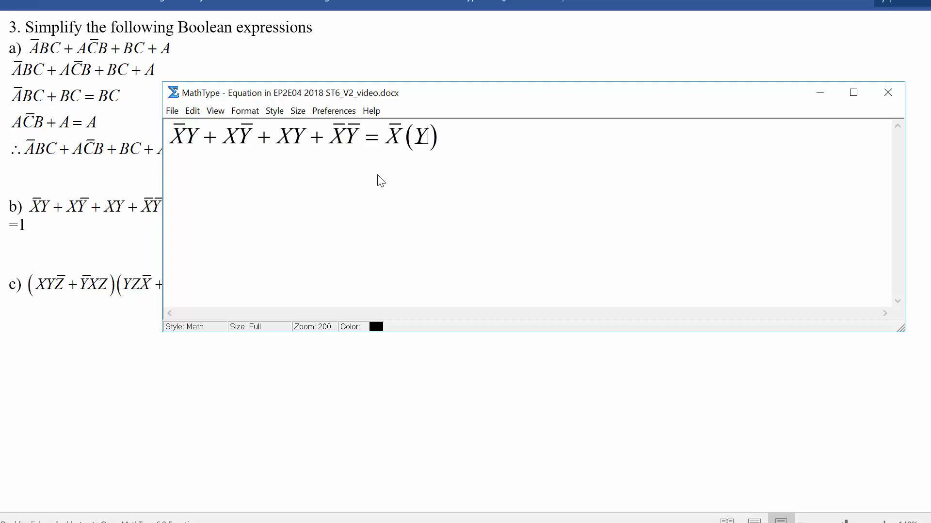
{"action": "key", "text": "ctrl+shift+minus"}
{"action": "key", "text": "Right"}
{"action": "key", "text": "Right"}
{"action": "type", "text": "+ "}
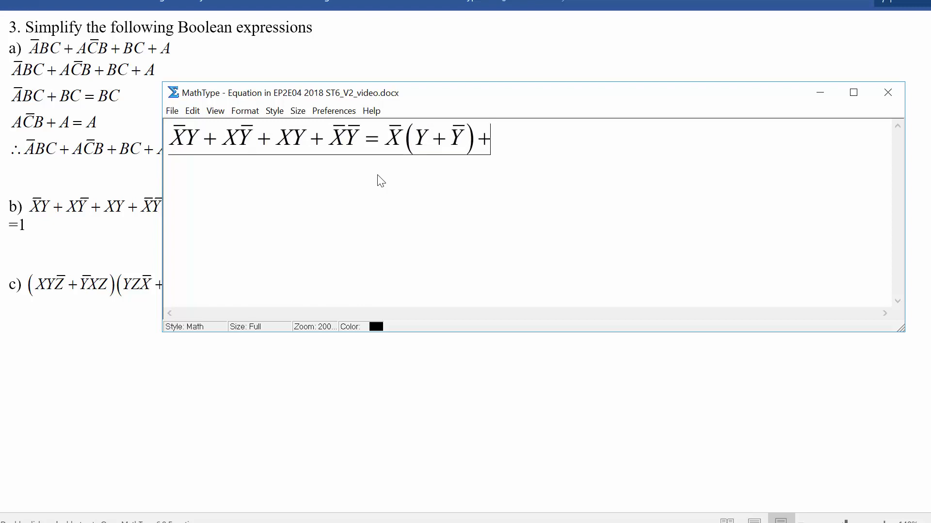
{"action": "type", "text": "X"}
- Append the factored term X(Ȳ + Y) and begin a second line with an equals sign
{"action": "key", "text": "ctrl+9"}
{"action": "type", "text": "Y"}
{"action": "key", "text": "ctrl+shift+minus"}
{"action": "key", "text": "Tab"}
{"action": "type", "text": "+Y"}
{"action": "key", "text": "Tab"}
{"action": "key", "text": "Return"}
{"action": "type", "text": "="}
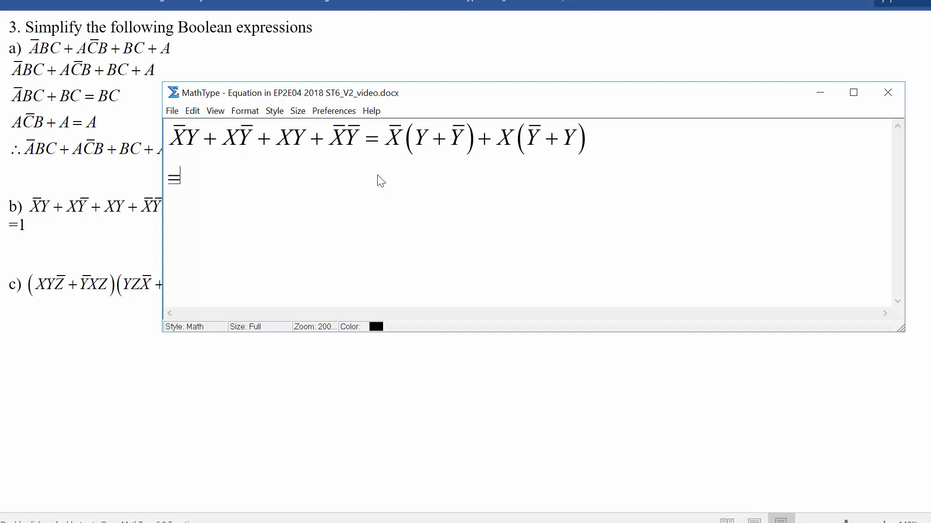
{"action": "left_click", "coordinate": [376, 139]}
{"action": "left_click_drag", "start_coordinate": [396, 135], "coordinate": [599, 135]}
{"action": "left_click", "coordinate": [241, 210]}
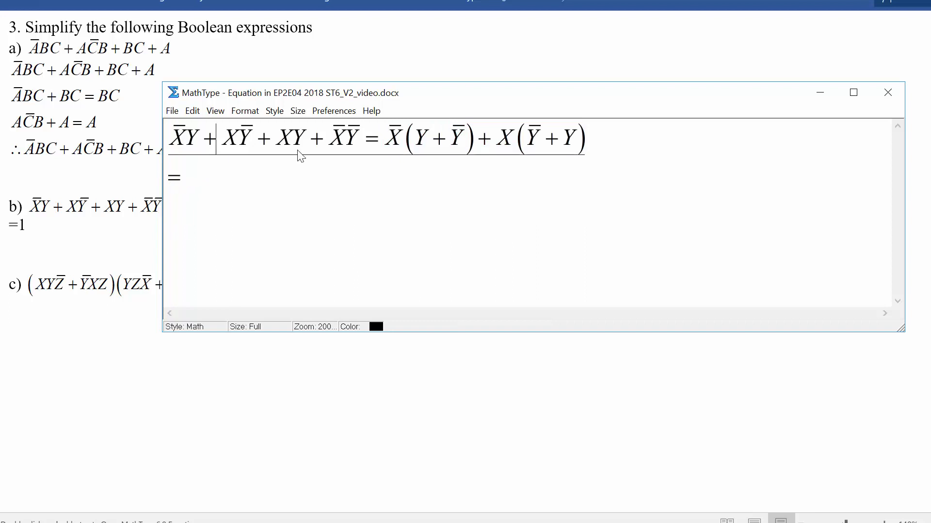
{"action": "left_click_drag", "start_coordinate": [416, 142], "coordinate": [465, 147]}
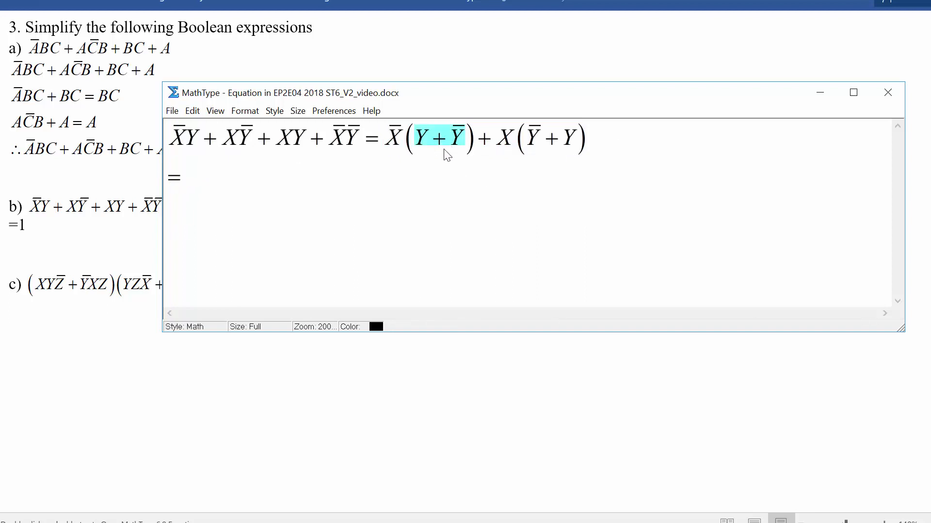
{"action": "left_click", "coordinate": [428, 142]}
{"action": "double_click", "coordinate": [547, 141]}
- Complete the second line as = X̄ + X = 1
{"action": "left_click", "coordinate": [188, 185]}
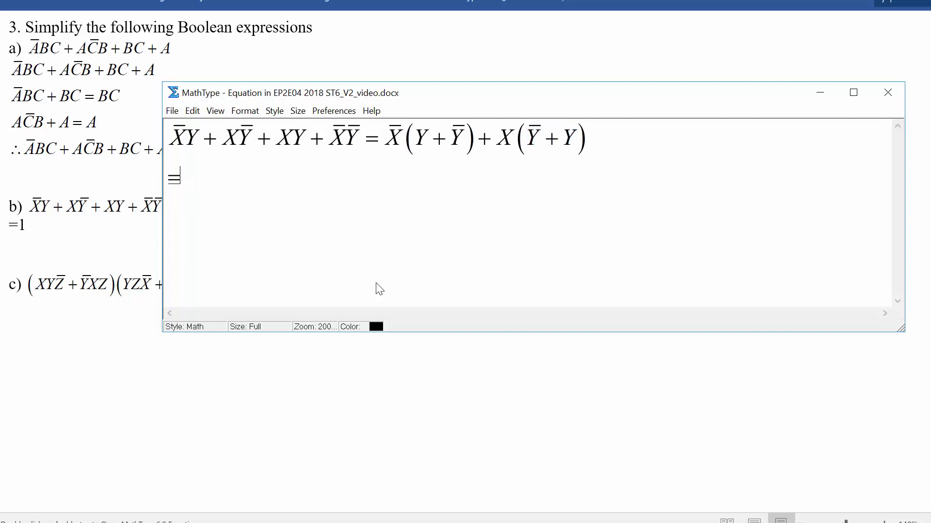
{"action": "type", "text": "X"}
{"action": "key", "text": "ctrl+shift+minus"}
{"action": "type", "text": "+ X = 1"}
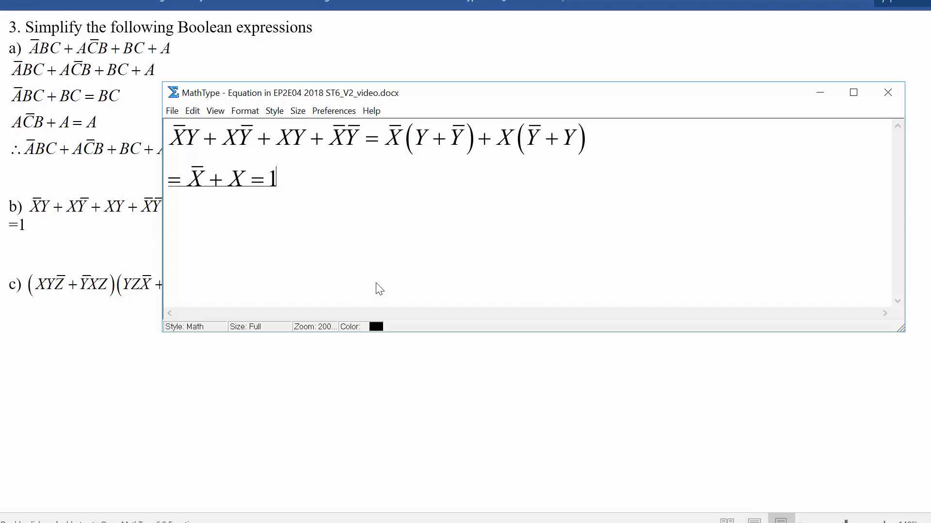
- Close the finished equation for b) and open a new MathType equation below c), filled with a copy of expression c)
{"action": "key", "text": "ctrl+F4"}
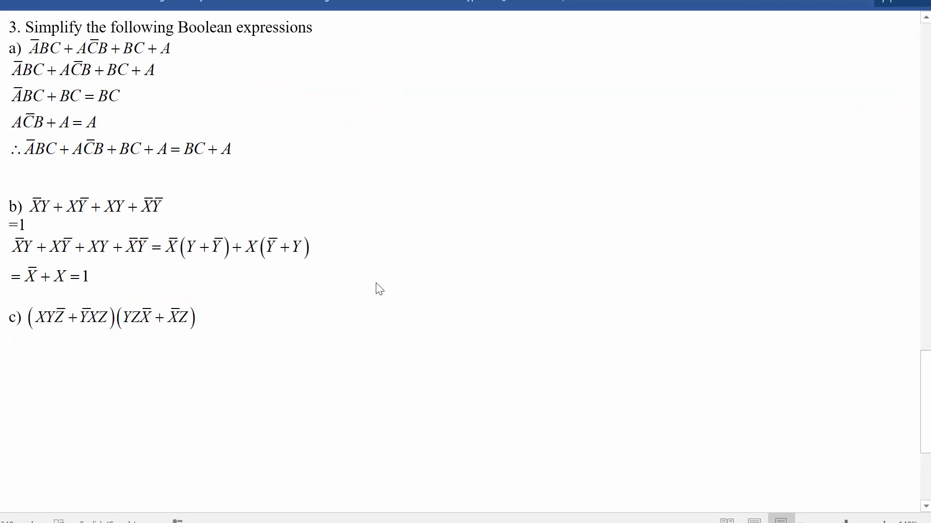
{"action": "left_click", "coordinate": [153, 315]}
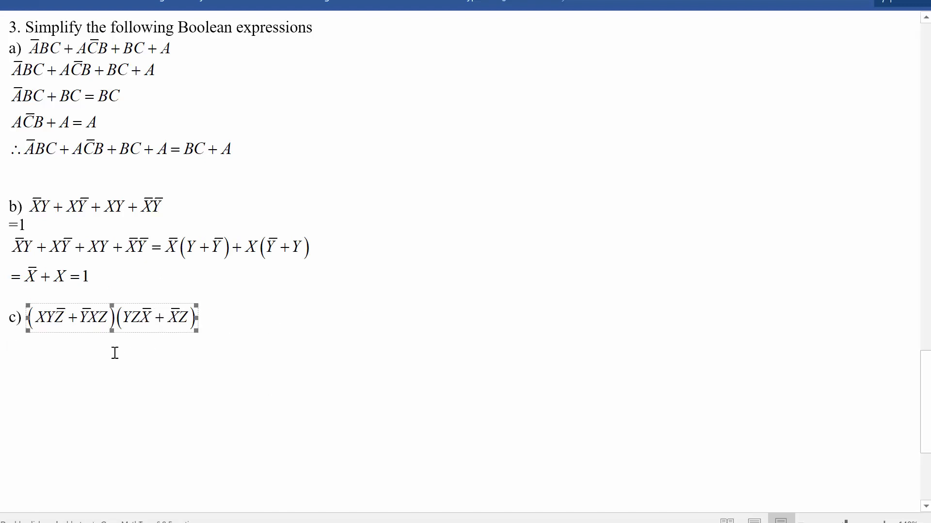
{"action": "left_click", "coordinate": [95, 346]}
{"action": "key", "text": "ctrl+alt+q"}
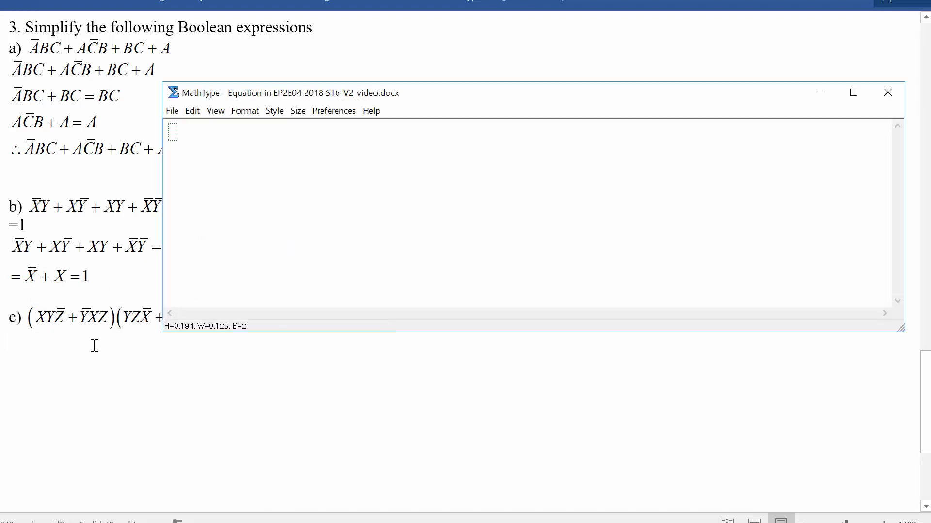
{"action": "key", "text": "ctrl+v"}
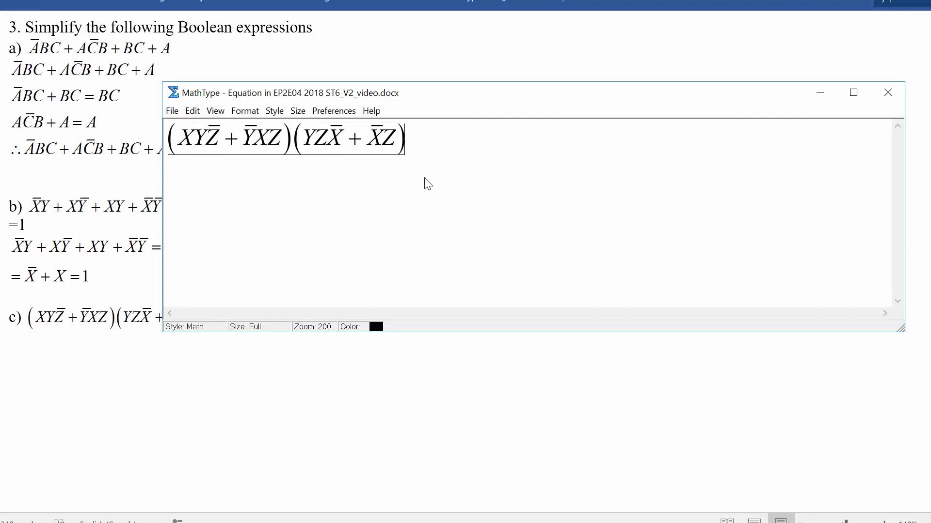
- Duplicate expression c) onto a second line of the equation
{"action": "left_click_drag", "start_coordinate": [464, 159], "coordinate": [152, 122]}
{"action": "left_click", "coordinate": [502, 179]}
{"action": "key", "text": "Return"}
{"action": "key", "text": "ctrl+v"}
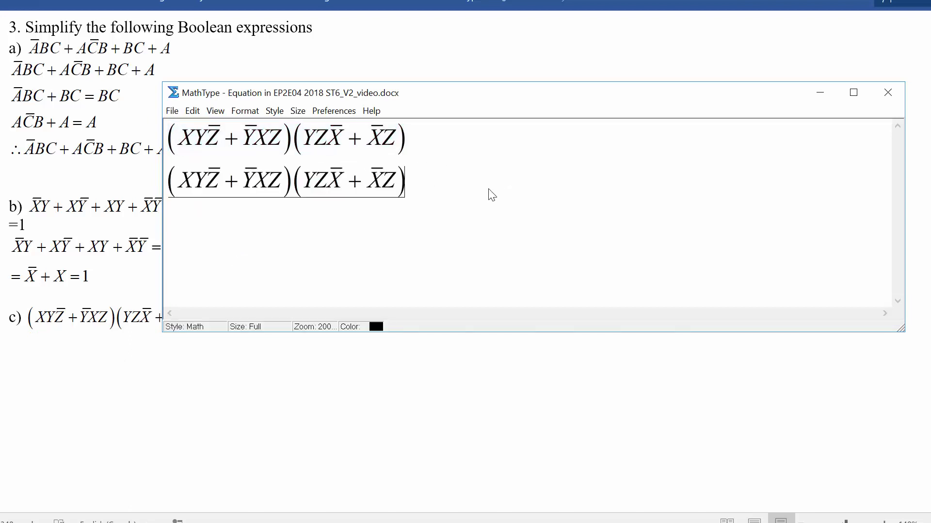
- Begin the second line with an equals sign and move the X of XYZ̄ in front of the first bracket
{"action": "type", "text": "="}
{"action": "key", "text": "Right"}
{"action": "key", "text": "shift+Left"}
{"action": "key", "text": "ctrl+x"}
{"action": "key", "text": "Left"}
{"action": "key", "text": "ctrl+v"}
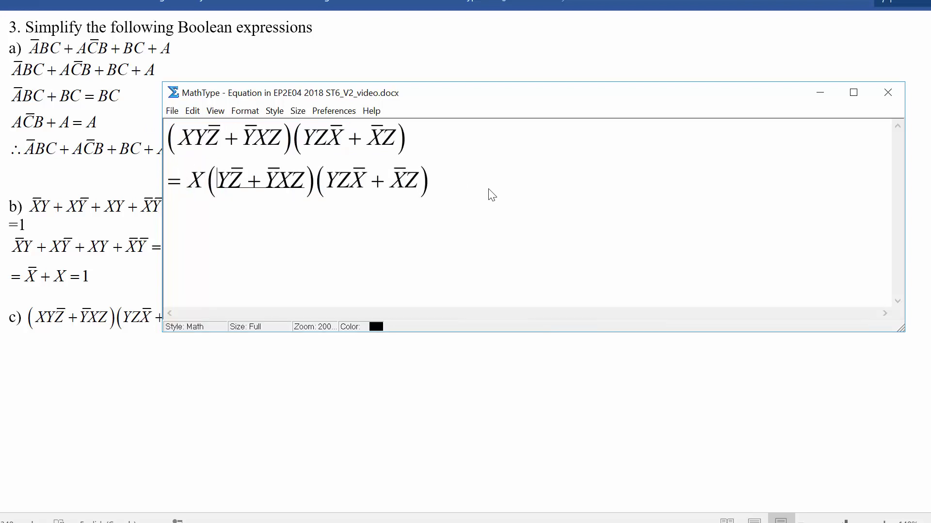
- Delete the X from ȲXZ so the factored first part of the second line reads X(YZ̄ + ȲZ)
{"action": "key", "text": "BackSpace"}
{"action": "key", "text": "Right"}
{"action": "key", "text": "Right"}
{"action": "key", "text": "Right"}
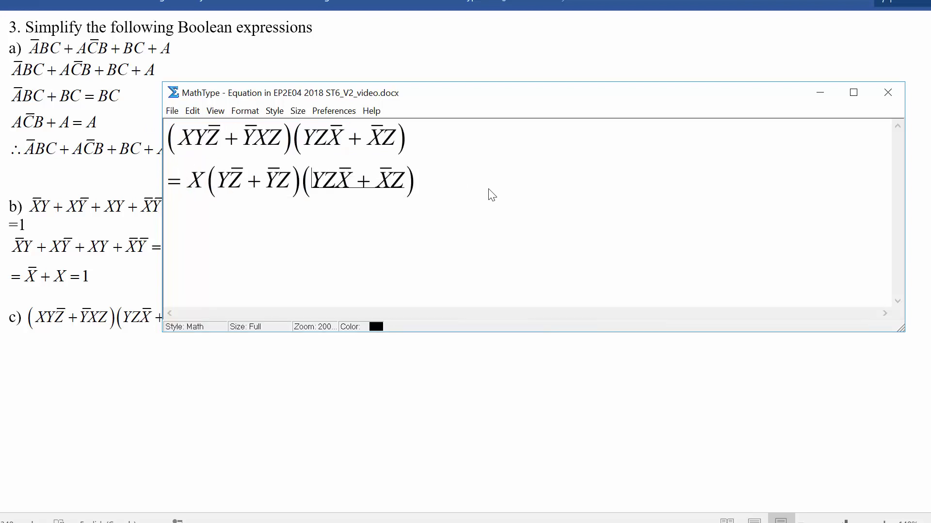
- Reduce the second bracket to (YZ + Z) by deleting X̄ from its first term and moving the other X̄ to the line's end
{"action": "key", "text": "shift+Right"}
{"action": "key", "text": "BackSpace"}
{"action": "key", "text": "Tab"}
{"action": "key", "text": "Left"}
{"action": "key", "text": "Left"}
{"action": "key", "text": "shift+Left"}
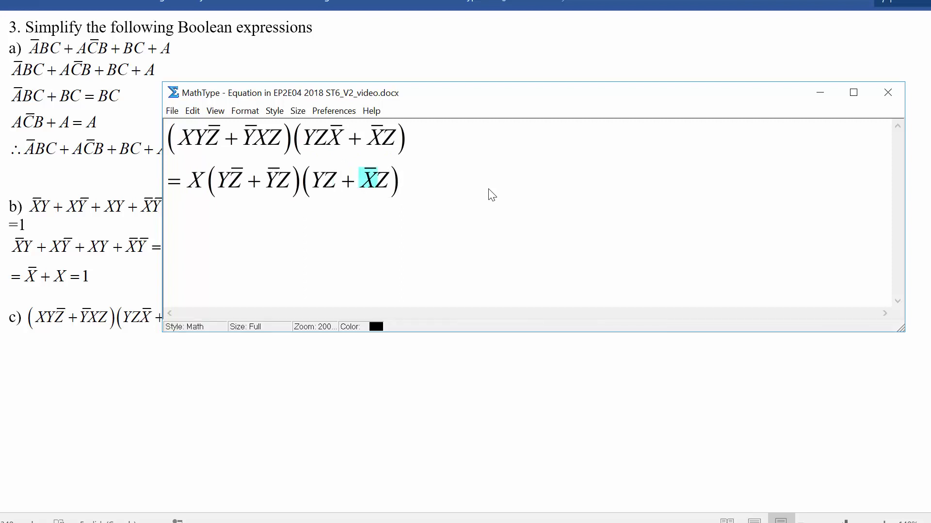
{"action": "key", "text": "ctrl+x"}
{"action": "key", "text": "End"}
{"action": "key", "text": "ctrl+v"}
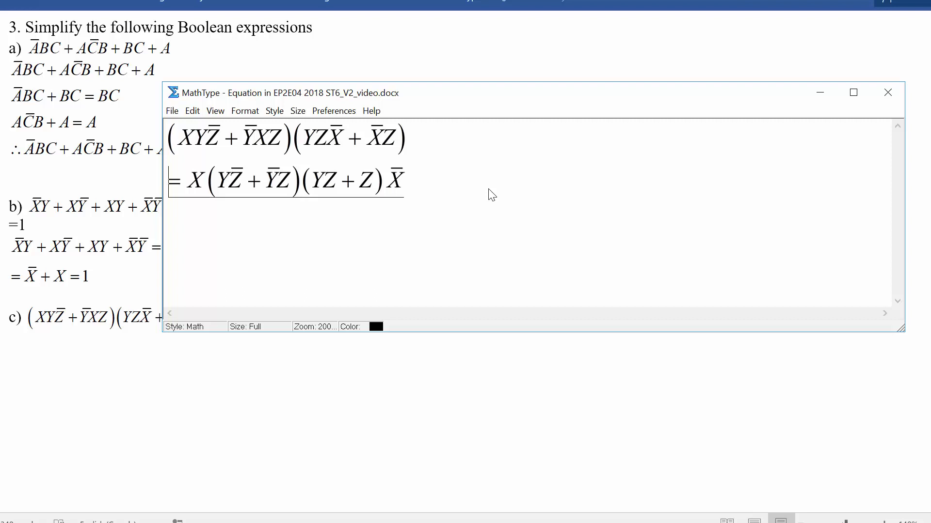
- Move the trailing X̄ to directly after the leading X, giving = XX̄(YZ̄ + ȲZ)(YZ + Z)
{"action": "key", "text": "shift+Left"}
{"action": "key", "text": "ctrl+x"}
{"action": "key", "text": "Home"}
{"action": "key", "text": "Right"}
{"action": "key", "text": "Right"}
{"action": "key", "text": "ctrl+v"}
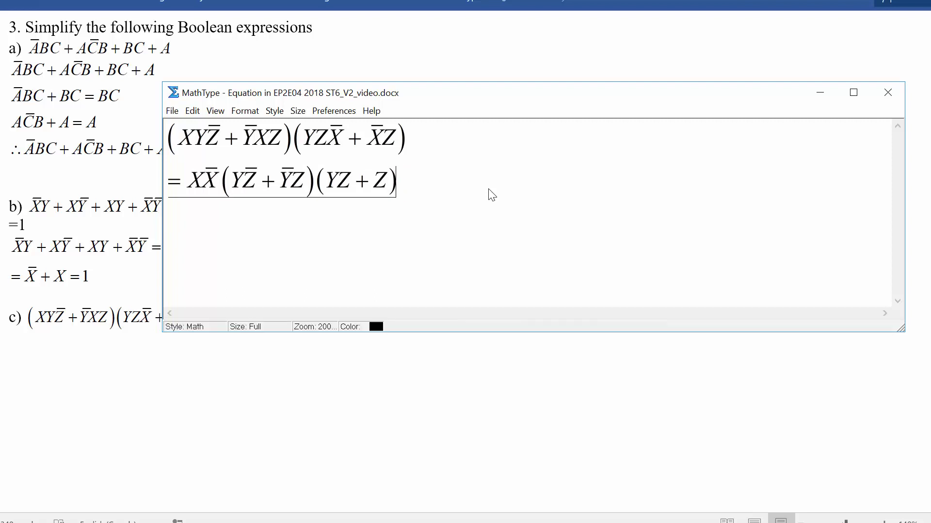
- Complete the second line with =0 and close the equation back into the document
{"action": "key", "text": "End"}
{"action": "type", "text": "=0"}
{"action": "key", "text": "ctrl+F4"}
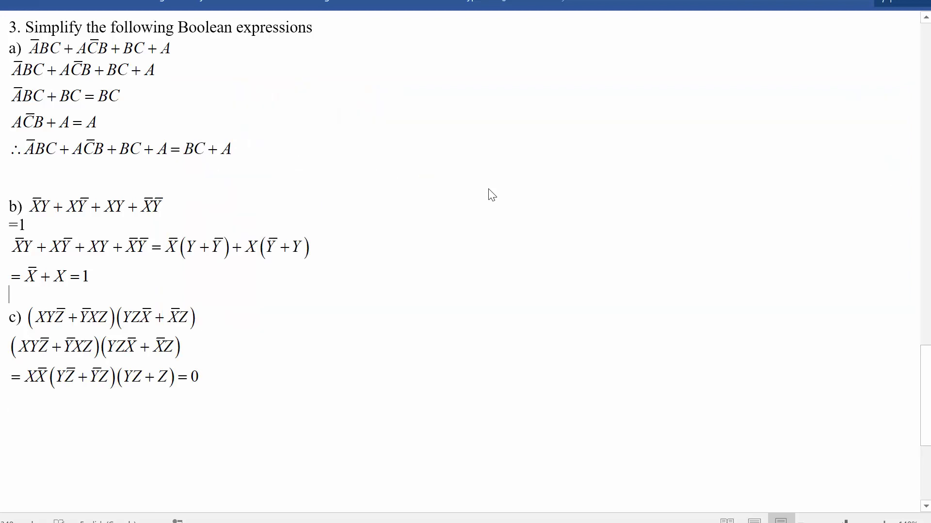
{"action": "key", "text": "Down"}
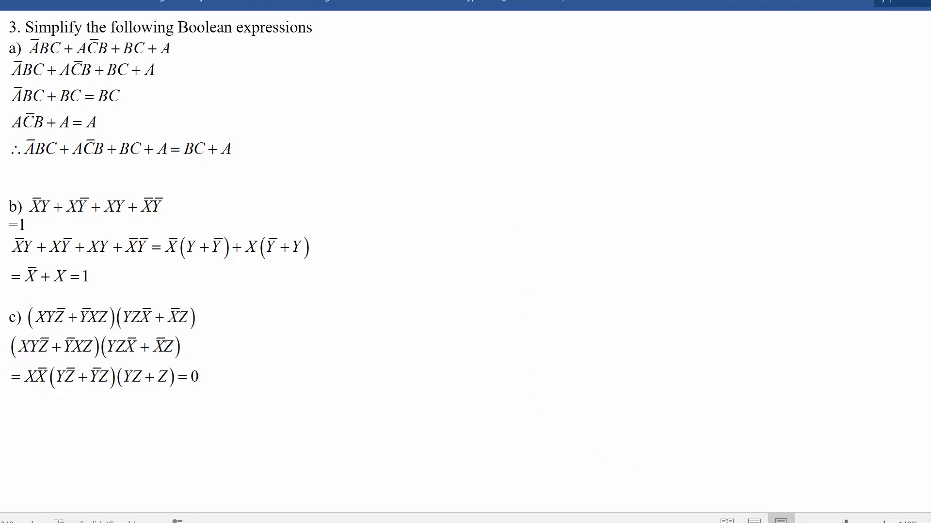
{"action": "left_click", "coordinate": [121, 377]}
{"action": "left_click", "coordinate": [99, 239]}
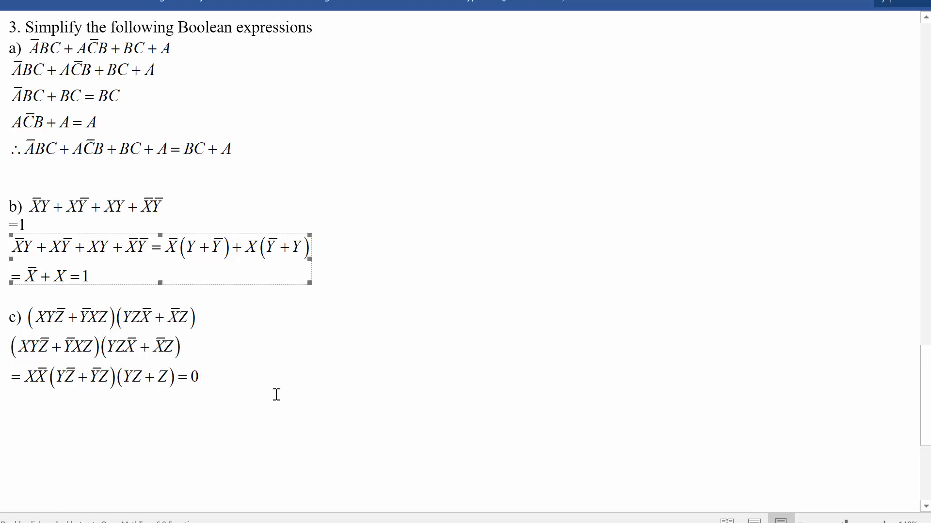
{"action": "left_click", "coordinate": [166, 412]}
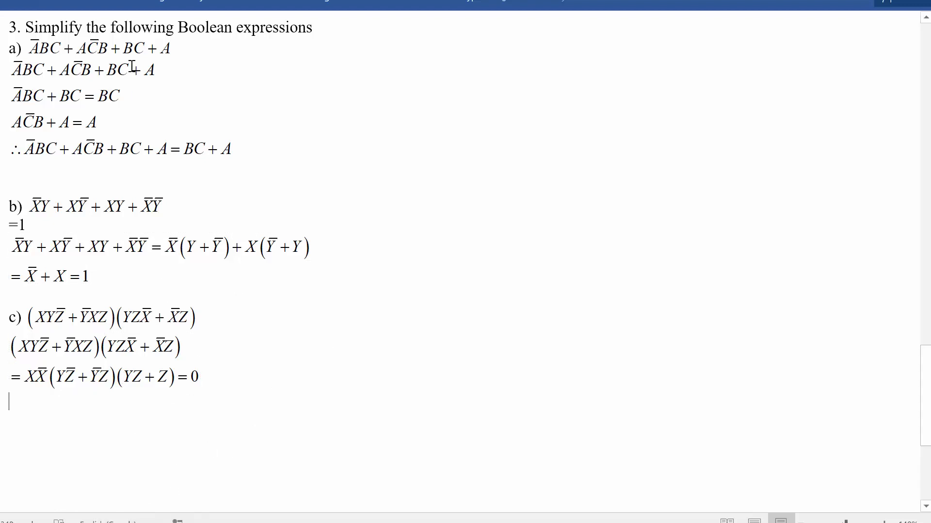
{"action": "left_click", "coordinate": [209, 103]}
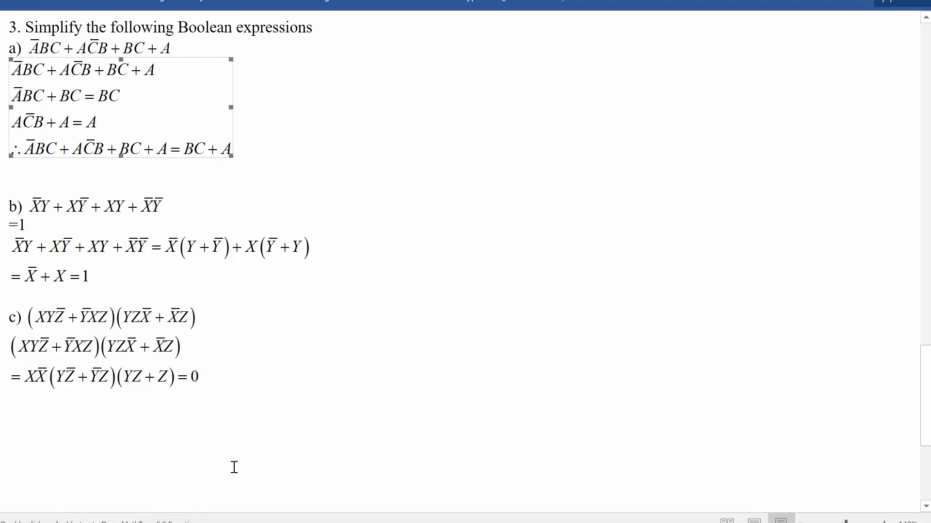